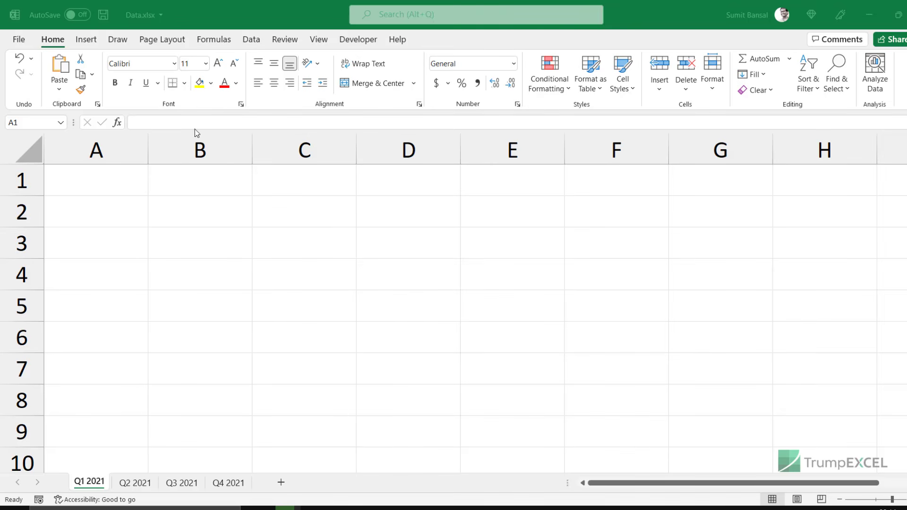
# Enter the formula =CELL("filename") in cell A1 of the Q1 2021 sheet.
pyautogui.click(242, 10)
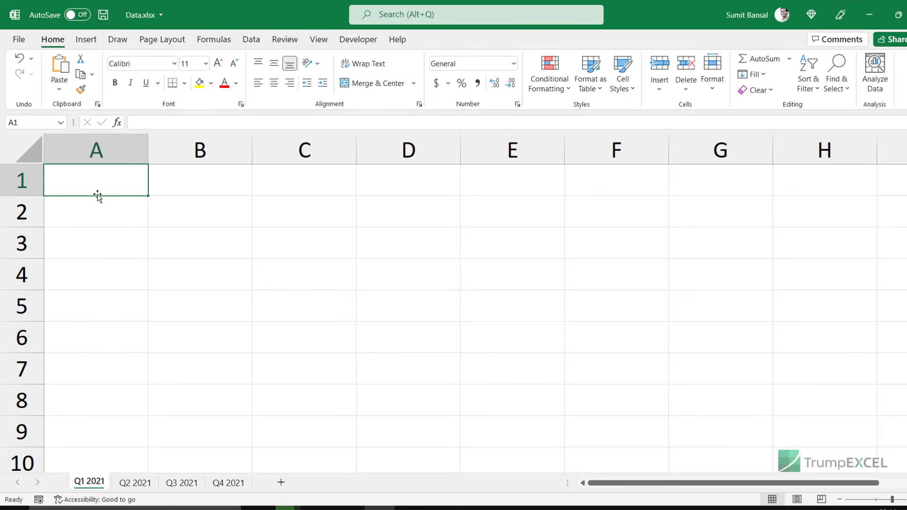
pyautogui.write('=cell')
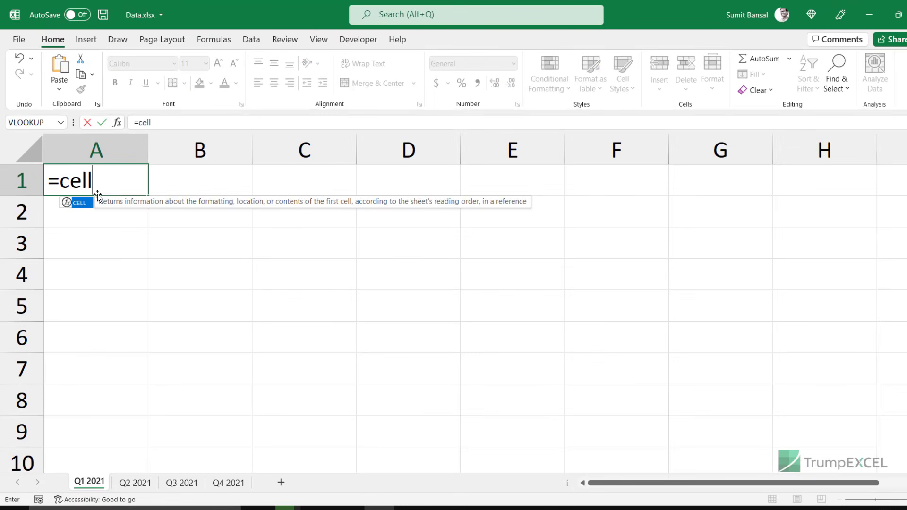
pyautogui.press('Tab')
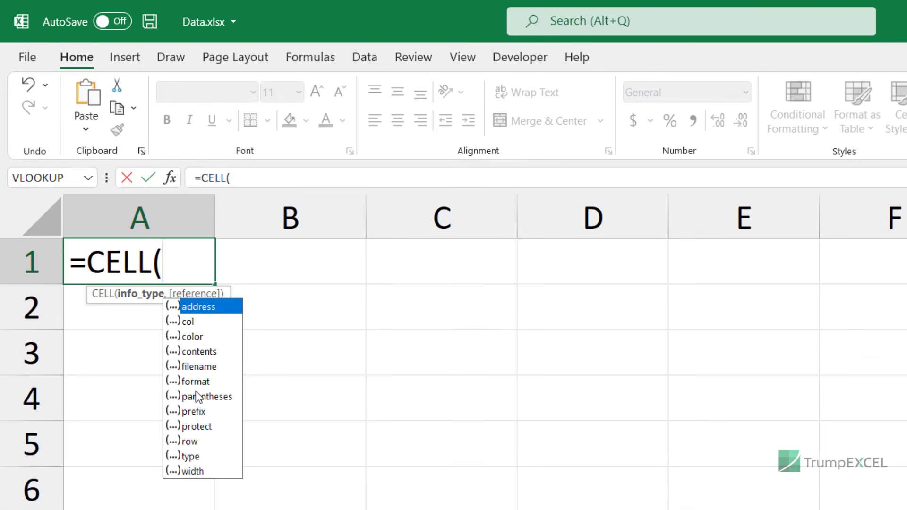
pyautogui.doubleClick(198, 368)
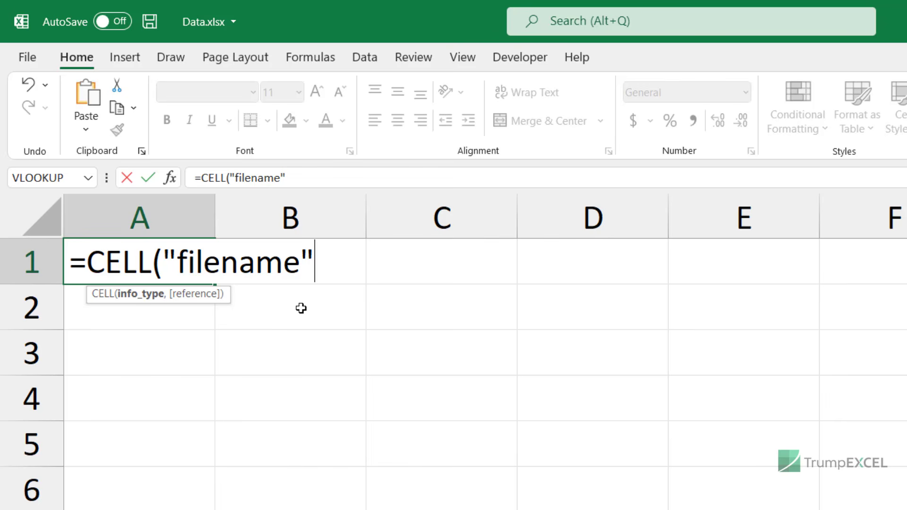
pyautogui.write(')')
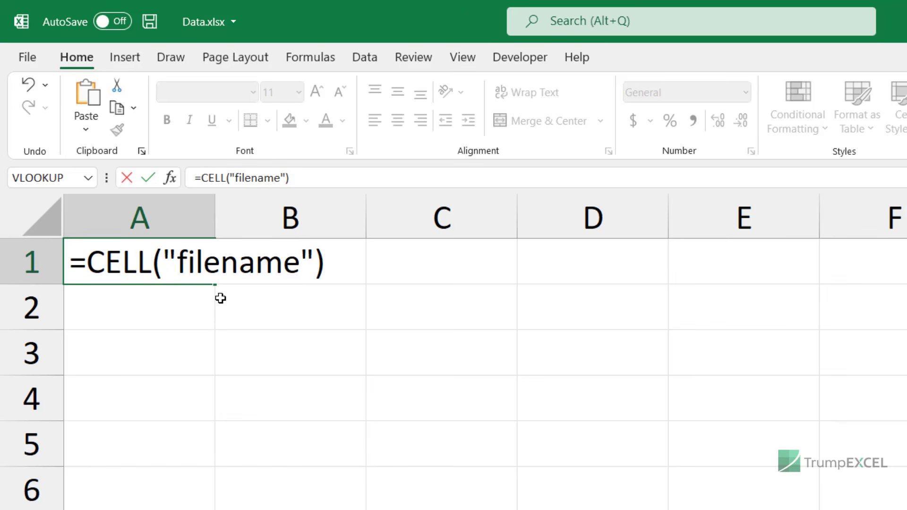
pyautogui.press('Return')
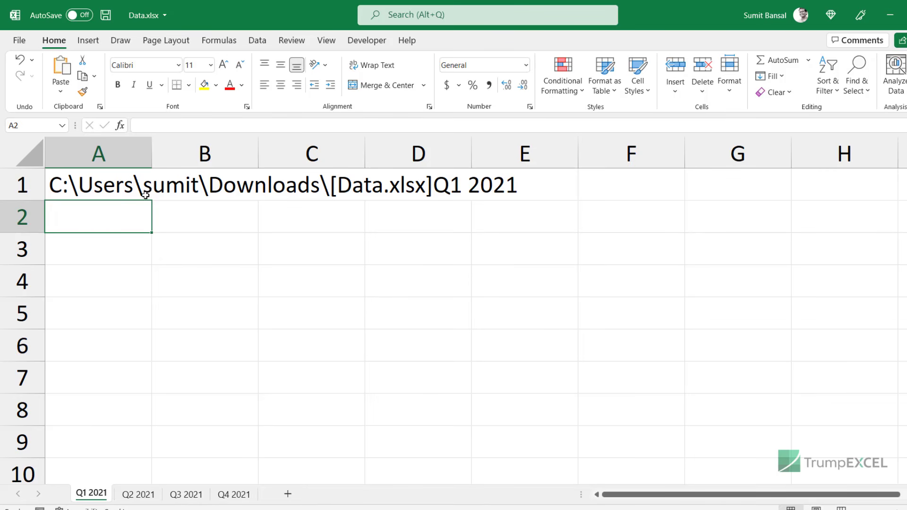
# Copy the formula from cell A1 into cell A1 of the Q2 2021 sheet.
pyautogui.click(111, 190)
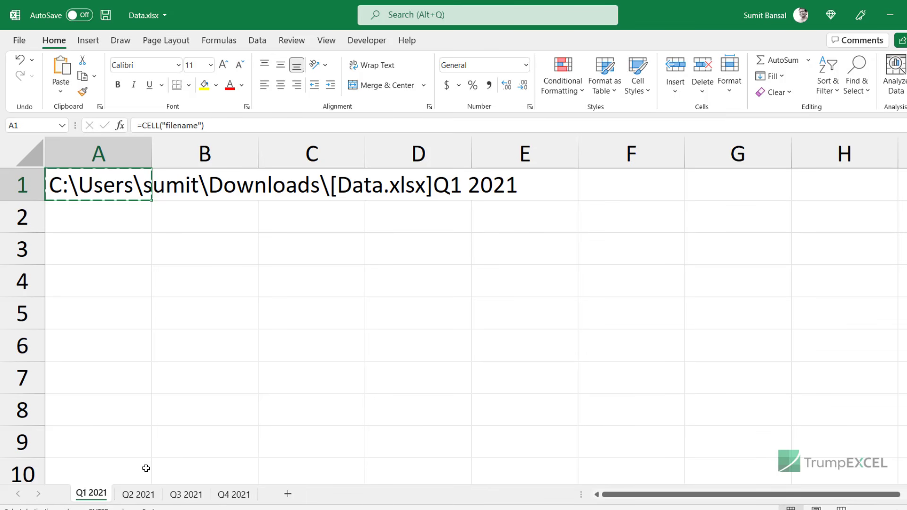
pyautogui.click(140, 494)
pyautogui.write('=CELL("filename")')
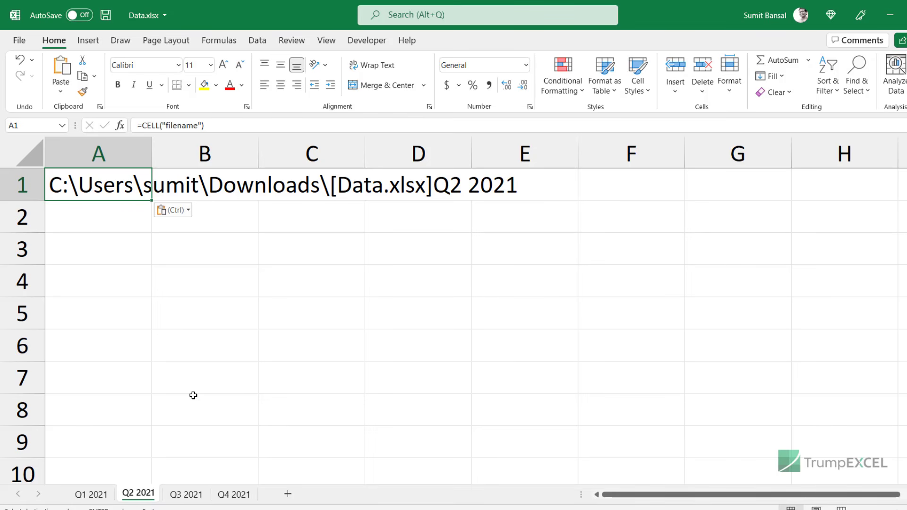
# On the Q1 2021 sheet, fit column A to its contents and enter =FIND("]",A1) in cell B1.
pyautogui.click(98, 494)
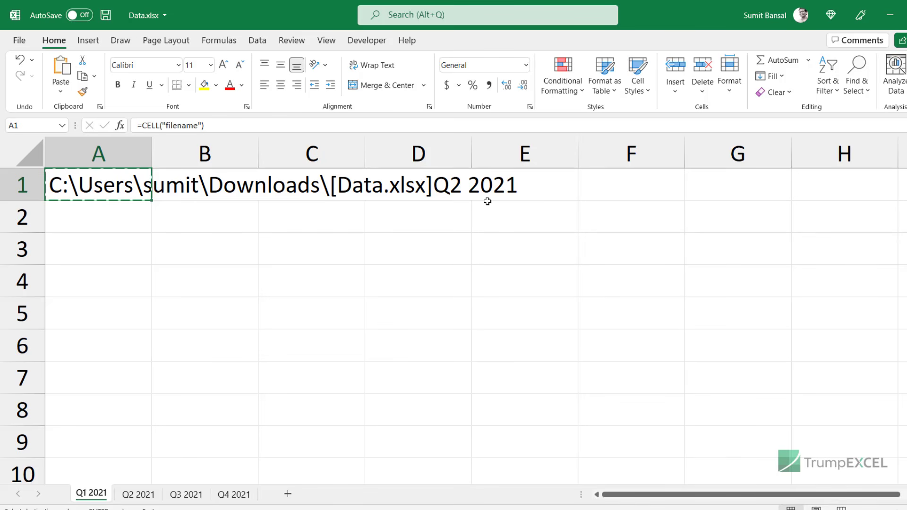
pyautogui.doubleClick(151, 156)
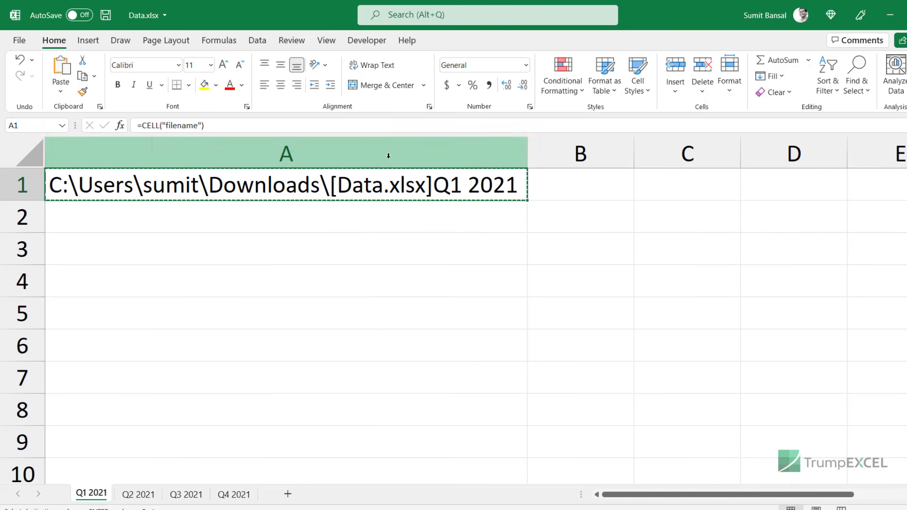
pyautogui.click(559, 180)
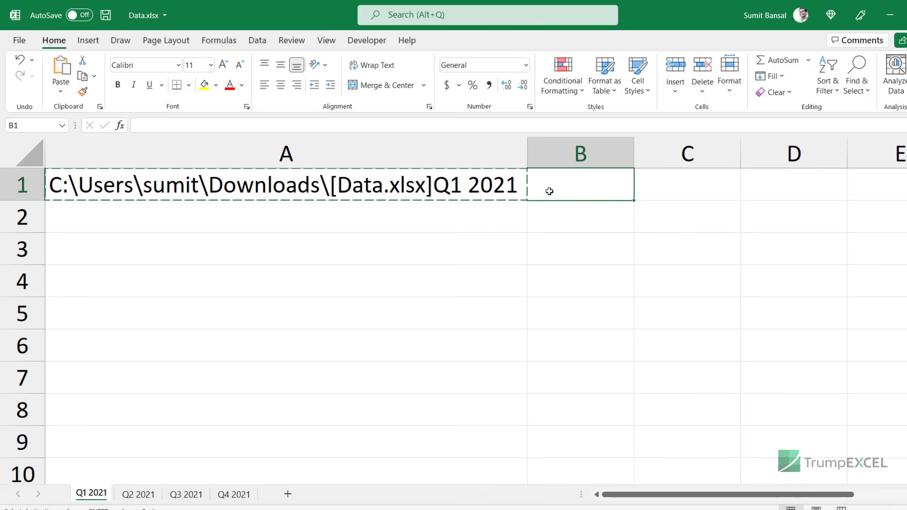
pyautogui.write('=fin')
pyautogui.press('Tab')
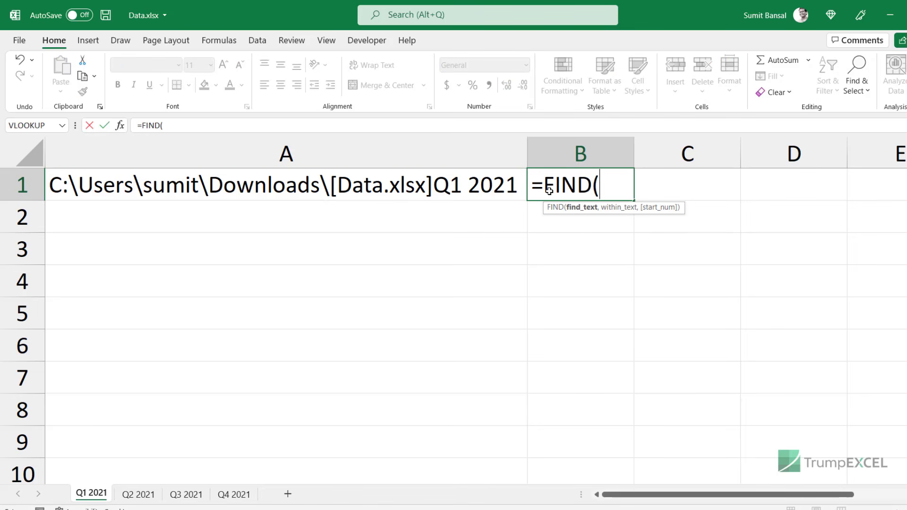
pyautogui.write('"]",')
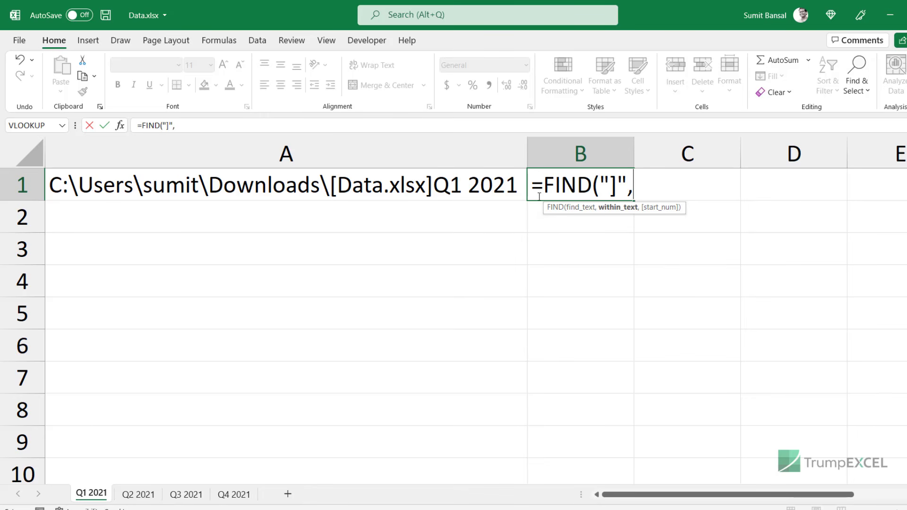
pyautogui.click(480, 189)
pyautogui.write(')')
pyautogui.press('Return')
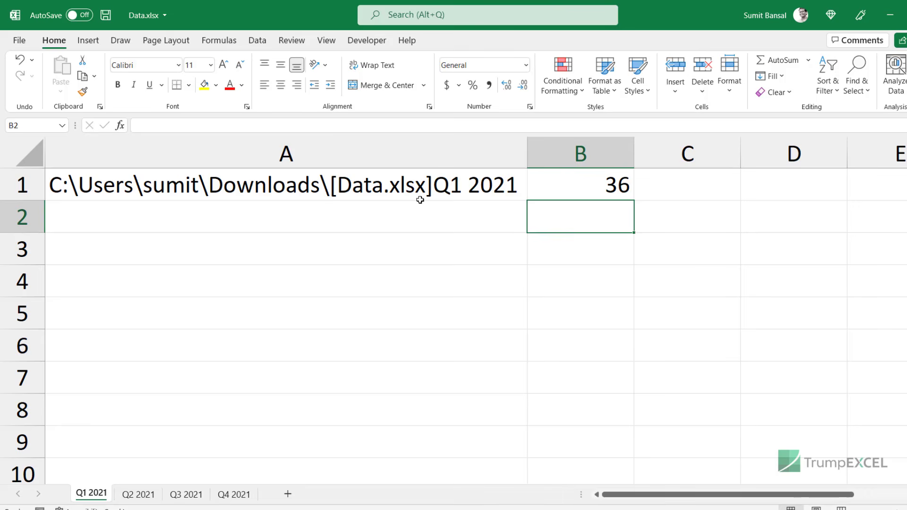
# Subtract the FIND result from the text length in B1, making the formula =LEN(A1)-FIND("]",A1).
pyautogui.click(569, 177)
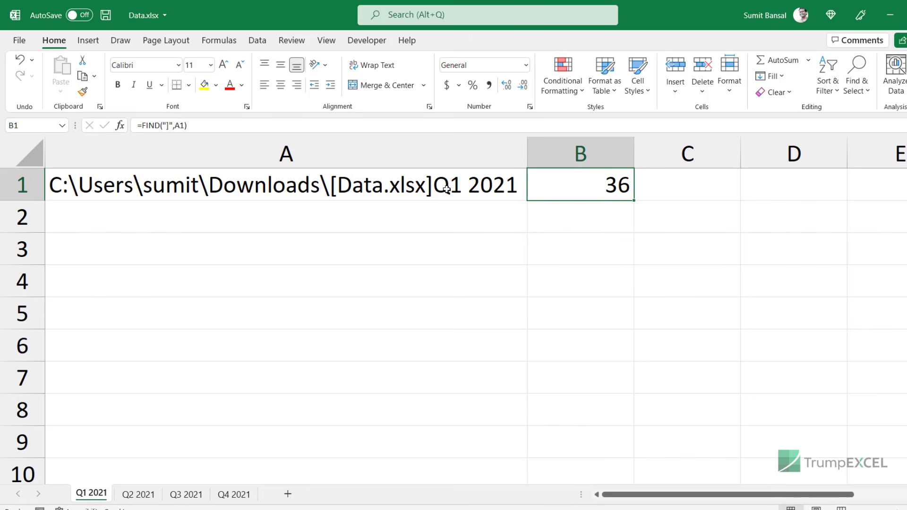
pyautogui.press('F2')
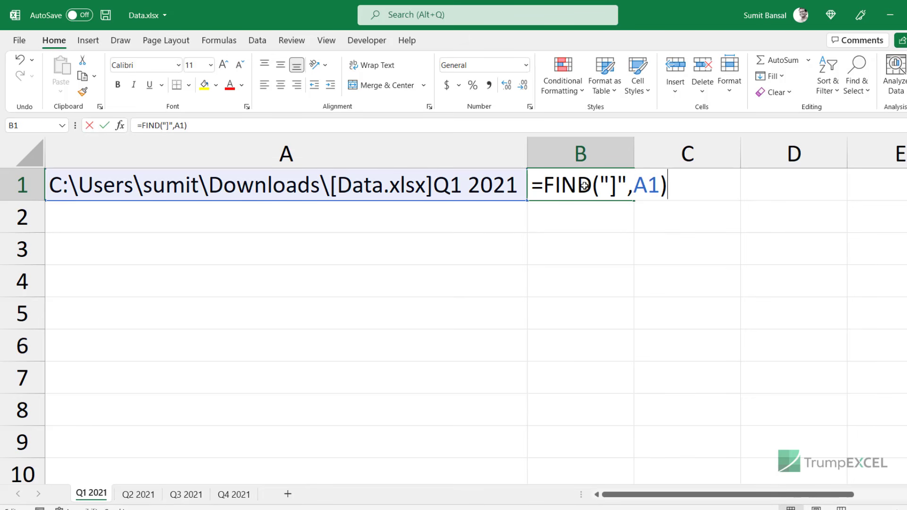
pyautogui.press('Left')
pyautogui.press('Left')
pyautogui.press('Left')
pyautogui.press('Left')
pyautogui.press('Left')
pyautogui.press('Left')
pyautogui.press('Left')
pyautogui.press('Left')
pyautogui.press('Left')
pyautogui.press('Left')
pyautogui.press('Left')
pyautogui.press('Left')
pyautogui.press('Left')
pyautogui.press('Right')
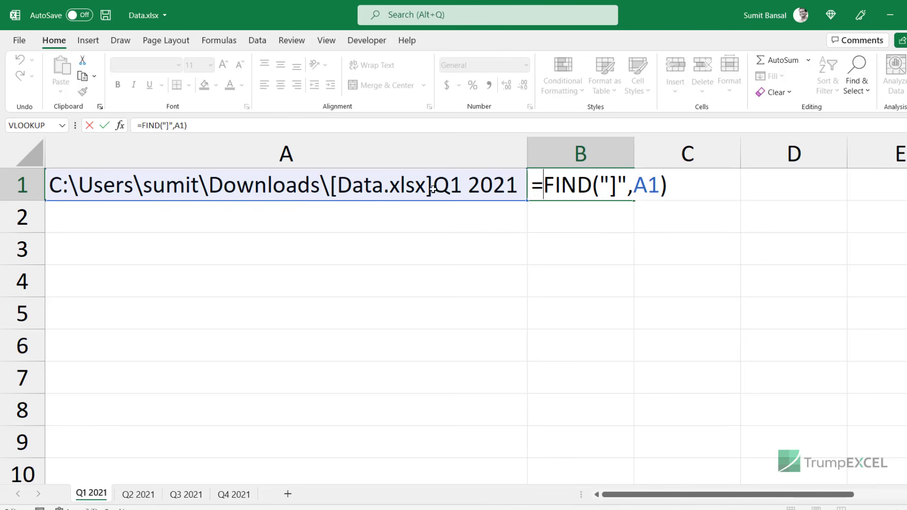
pyautogui.write('Len(')
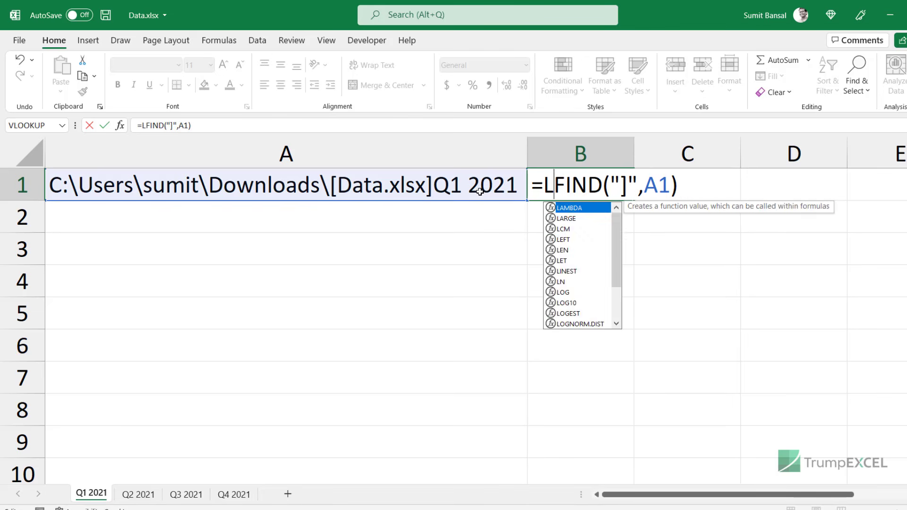
pyautogui.click(442, 188)
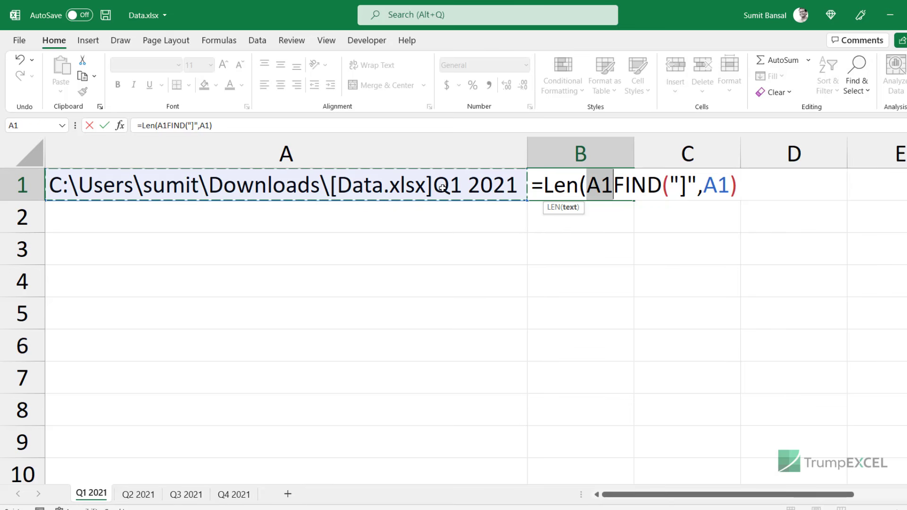
pyautogui.write(')-')
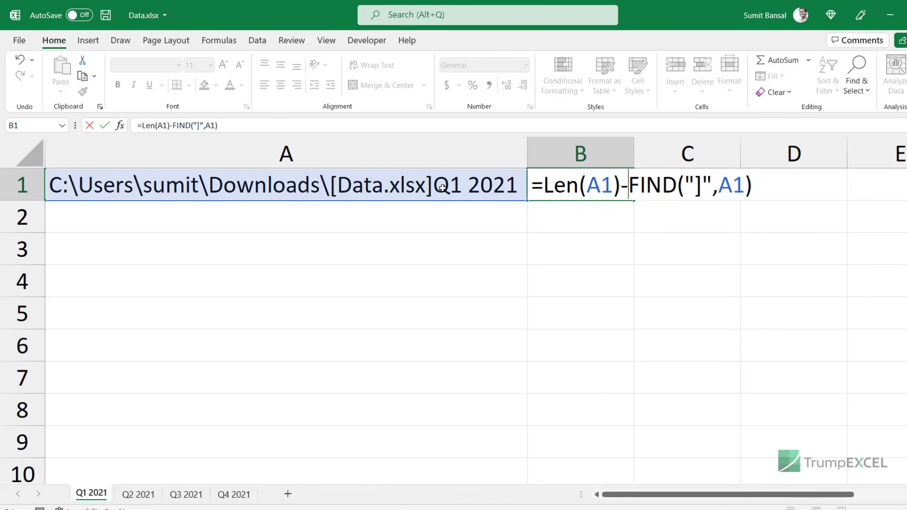
pyautogui.press('Return')
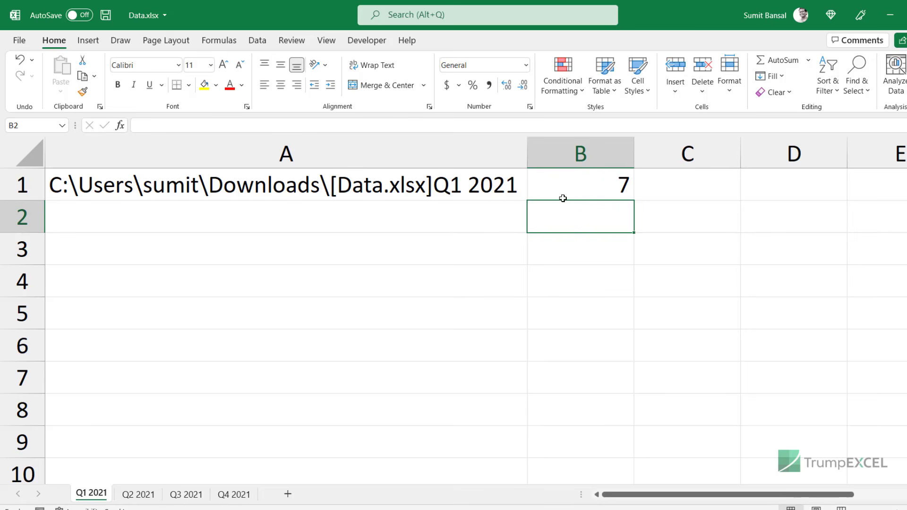
# Wrap the B1 formula in a RIGHT function so it reads =RIGHT(A1,LEN(A1)-FIND("]",A1)).
pyautogui.click(569, 184)
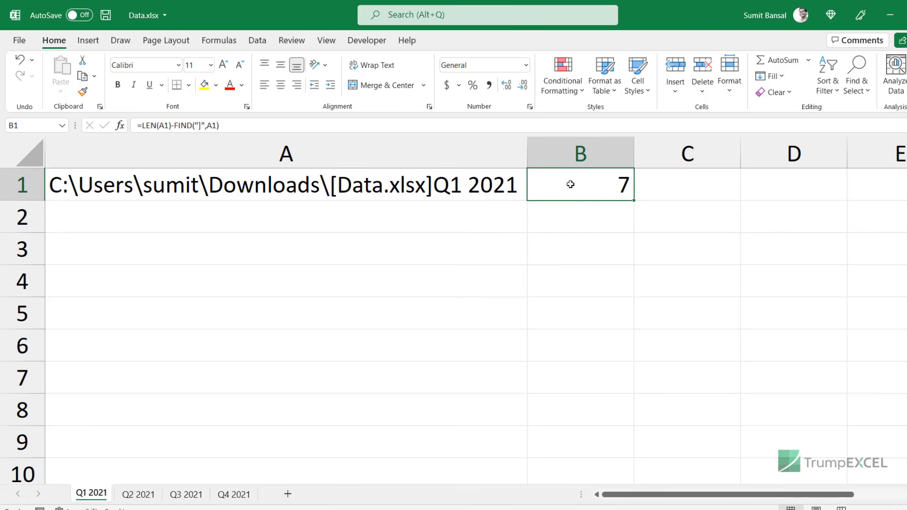
pyautogui.press('F2')
pyautogui.press('Left')
pyautogui.press('Left')
pyautogui.press('Left')
pyautogui.press('Left')
pyautogui.press('Left')
pyautogui.press('Left')
pyautogui.press('Left')
pyautogui.press('Left')
pyautogui.press('Left')
pyautogui.press('Left')
pyautogui.press('Left')
pyautogui.press('Left')
pyautogui.press('Left')
pyautogui.press('Left')
pyautogui.press('Left')
pyautogui.press('Left')
pyautogui.press('Left')
pyautogui.press('Left')
pyautogui.press('Left')
pyautogui.press('Left')
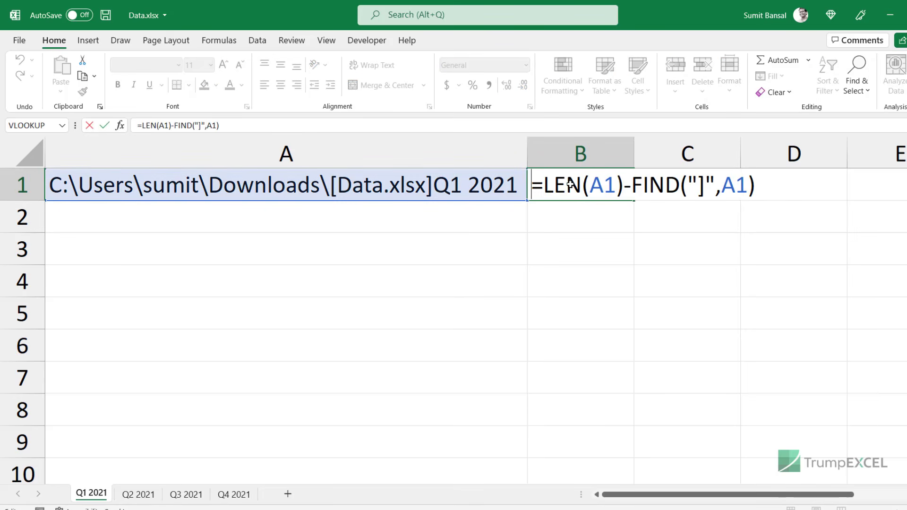
pyautogui.press('Right')
pyautogui.write('RIGHT')
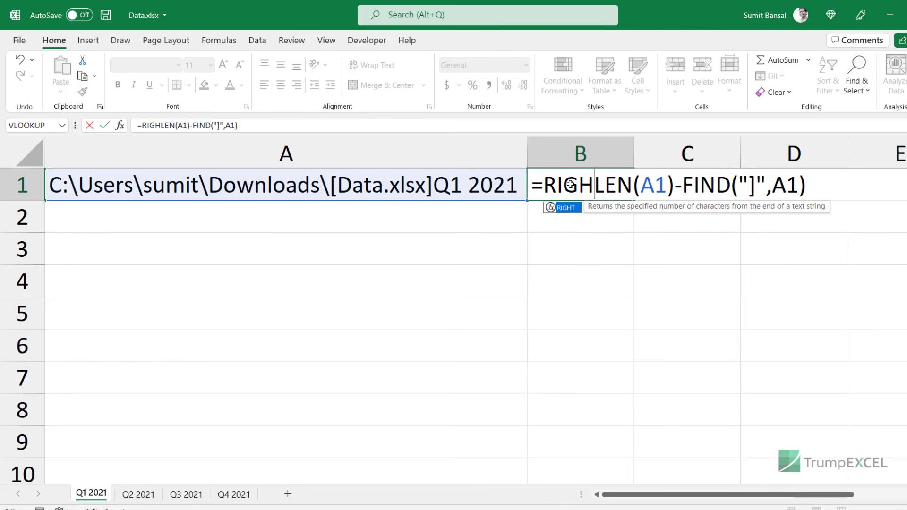
pyautogui.write('(')
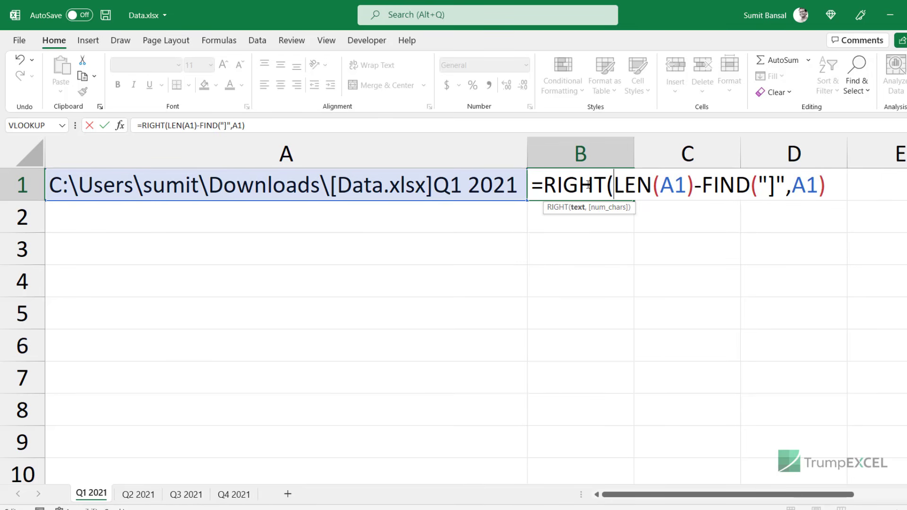
pyautogui.click(479, 188)
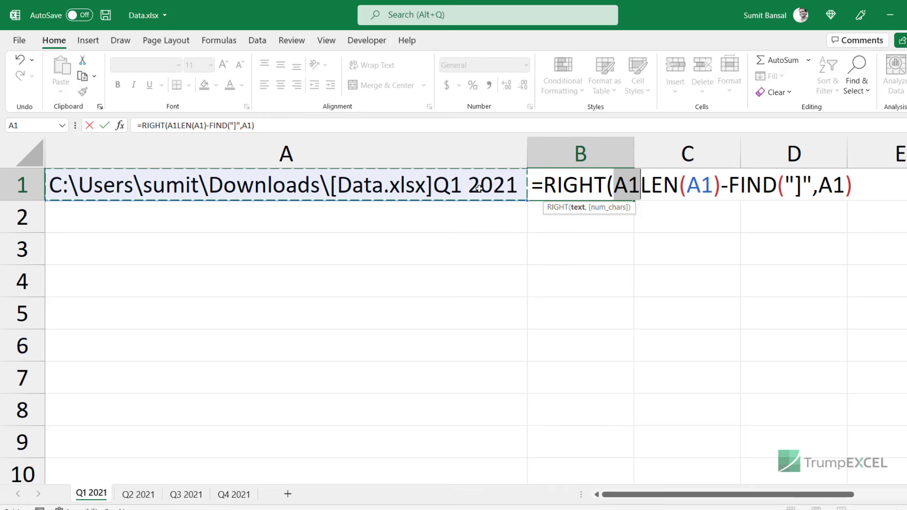
pyautogui.write(',')
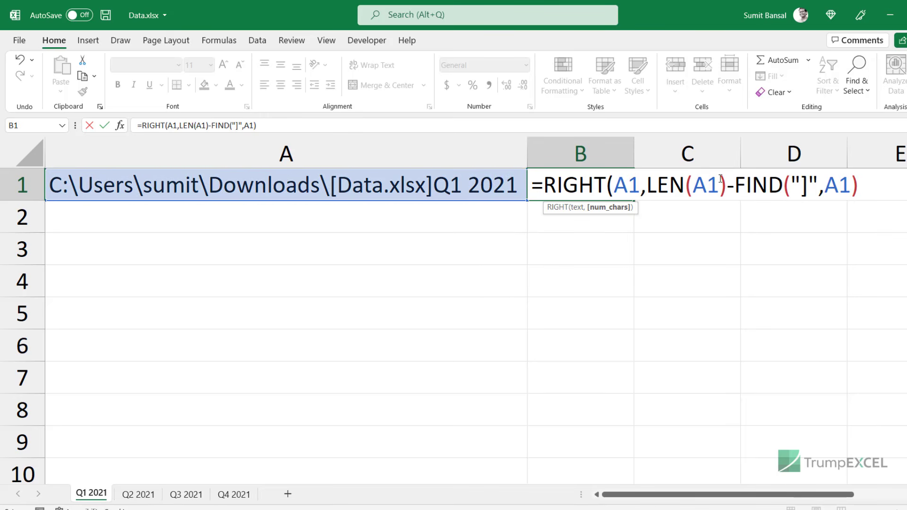
pyautogui.click(861, 181)
pyautogui.write(')')
pyautogui.press('Return')
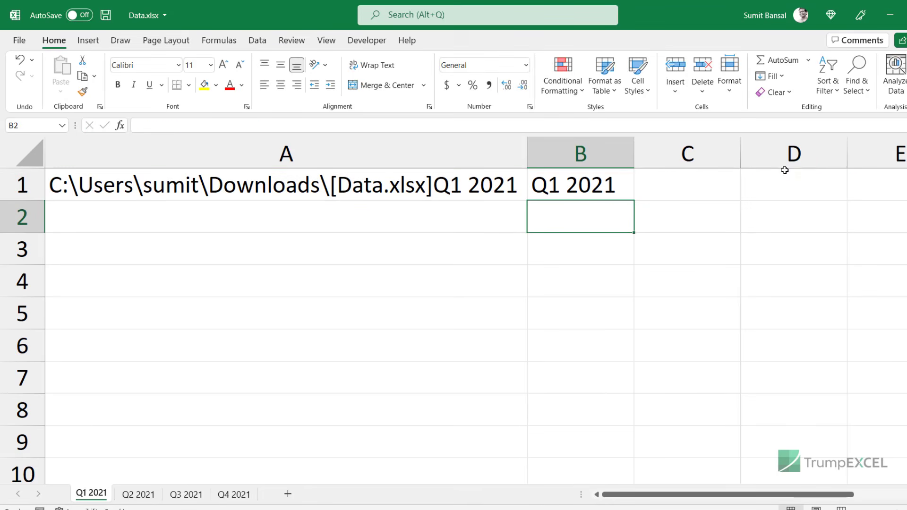
# Replace the first A1 reference in B1's RIGHT function with the CELL("filename") expression copied from cell A1's formula.
pyautogui.click(605, 189)
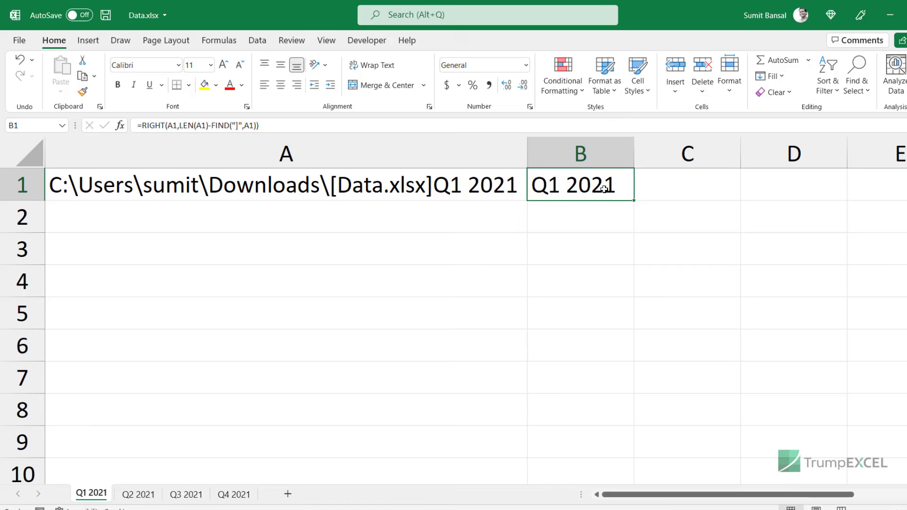
pyautogui.click(475, 196)
pyautogui.doubleClick(438, 192)
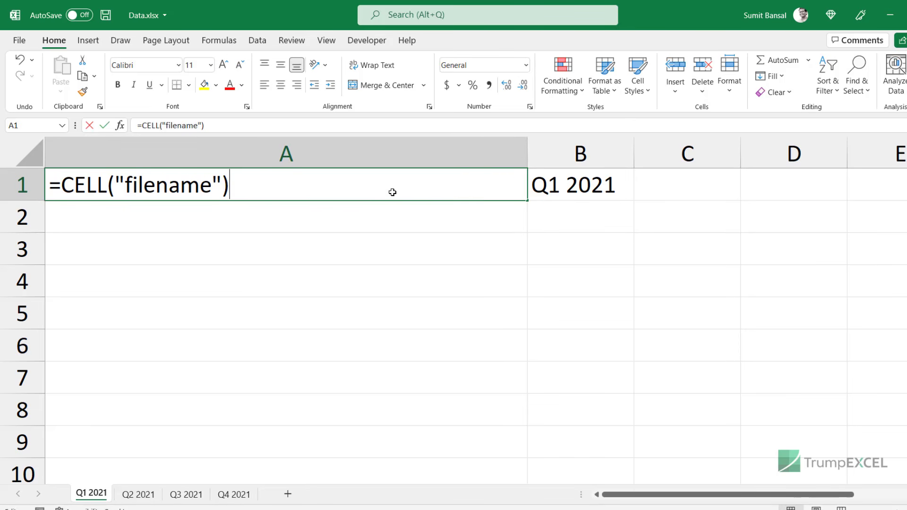
pyautogui.moveTo(252, 192); pyautogui.dragTo(66, 188)
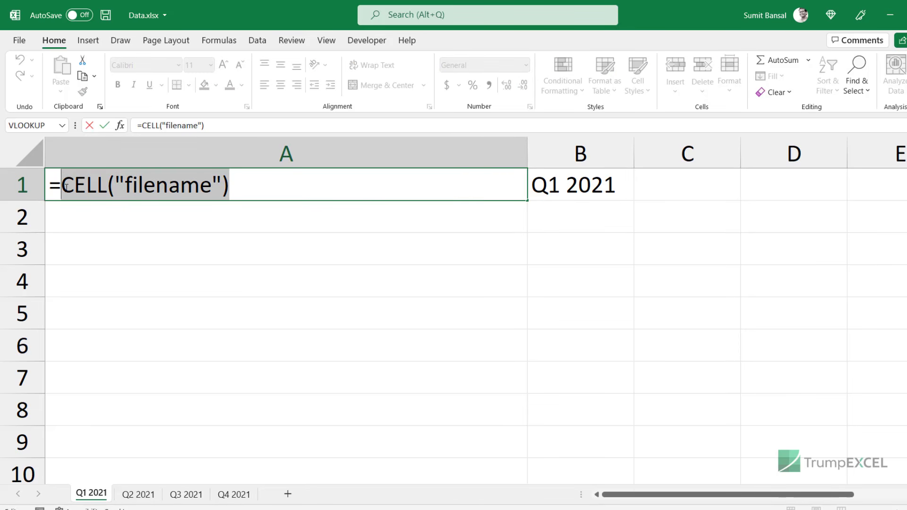
pyautogui.hotkey('ctrl', 'c')
pyautogui.press('Escape')
pyautogui.click(539, 182)
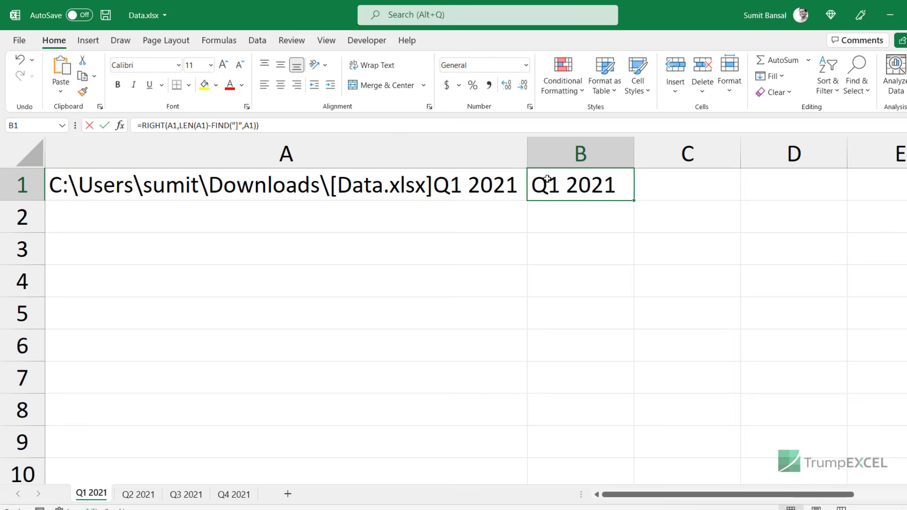
pyautogui.press('F2')
pyautogui.doubleClick(640, 183)
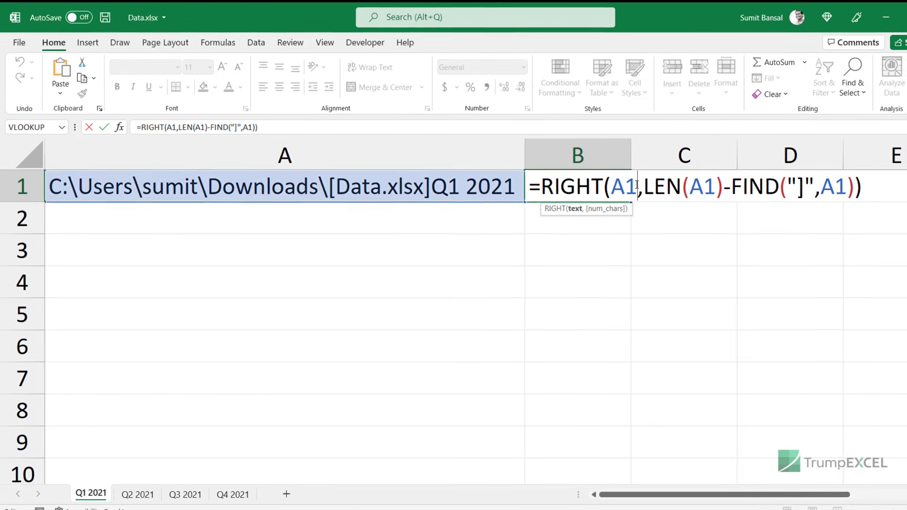
pyautogui.hotkey('ctrl', 'v')
# Replace the A1 reference inside B1's LEN function with the copied CELL("filename") expression.
pyautogui.press('Right')
pyautogui.press('Right')
pyautogui.press('Right')
pyautogui.press('Right')
pyautogui.press('Right')
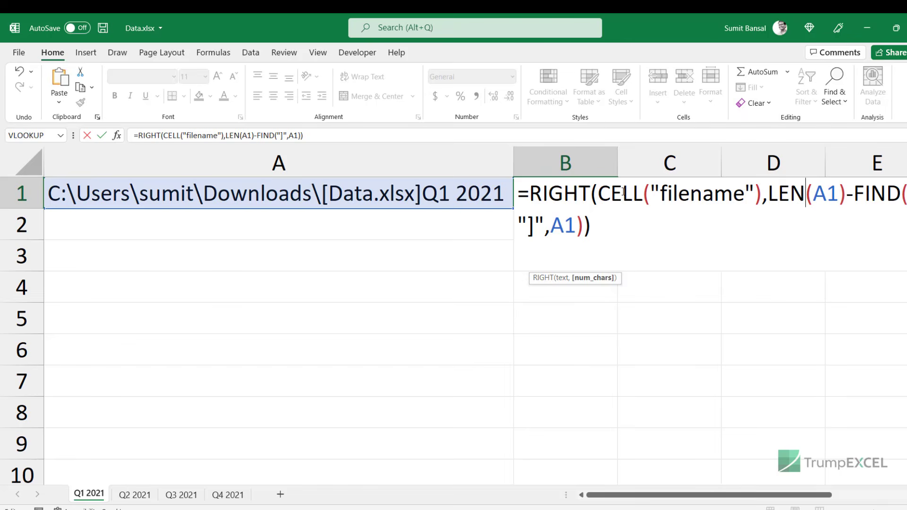
pyautogui.hotkey('shift', 'Right')
pyautogui.hotkey('shift', 'Right')
pyautogui.hotkey('ctrl', 'v')
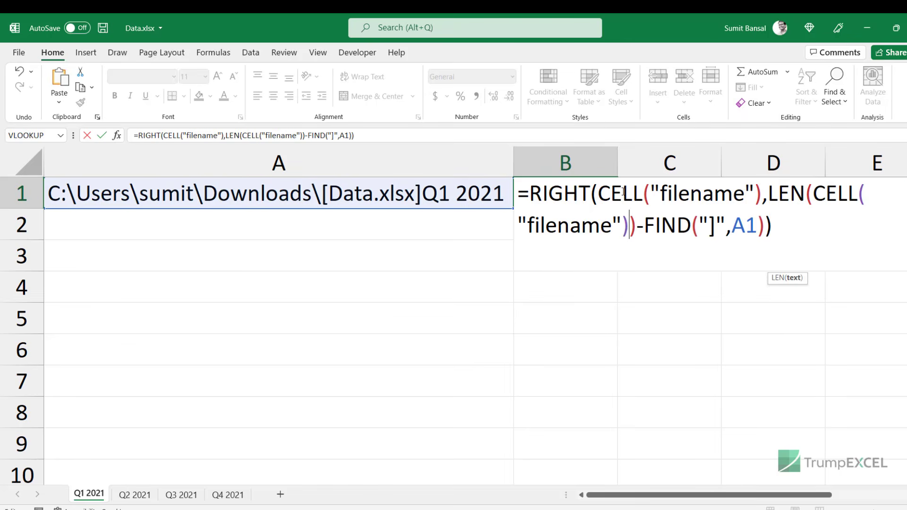
# Replace the A1 reference in B1's FIND function with CELL("filename"), completing =RIGHT(CELL("filename"),LEN(CELL("filename"))-FIND("]",CELL("filename"))).
pyautogui.press('Right')
pyautogui.press('Right')
pyautogui.press('Right')
pyautogui.press('Right')
pyautogui.press('Right')
pyautogui.press('Right')
pyautogui.press('Right')
pyautogui.press('Right')
pyautogui.press('Right')
pyautogui.press('Right')
pyautogui.press('Right')
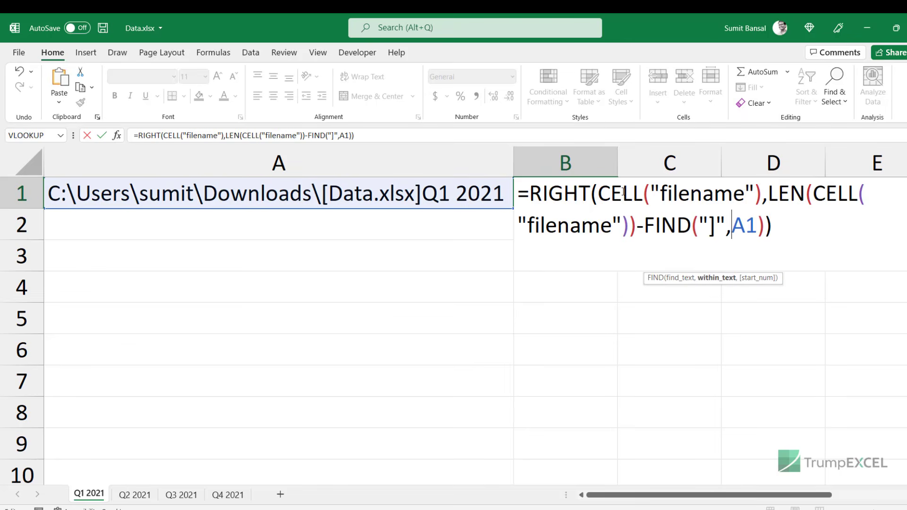
pyautogui.hotkey('shift', 'Right')
pyautogui.hotkey('shift', 'Right')
pyautogui.hotkey('ctrl', 'v')
pyautogui.press('Return')
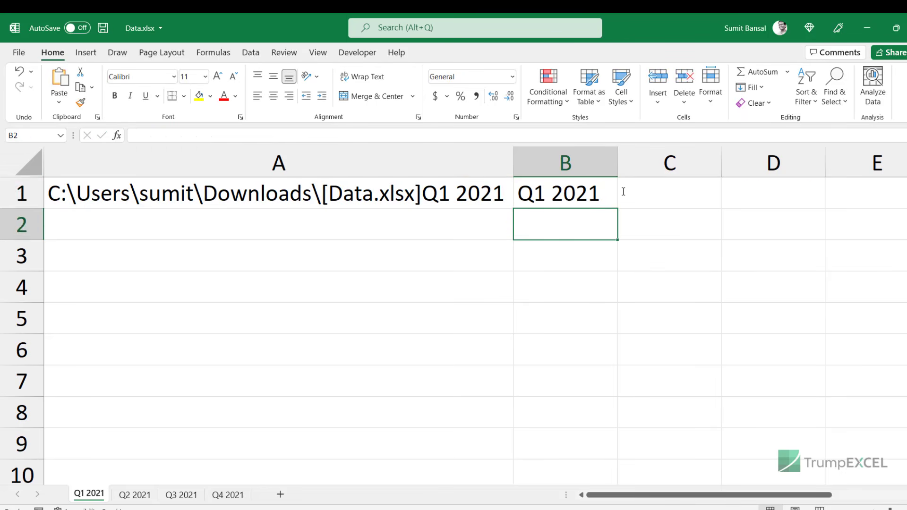
pyautogui.press('Up')
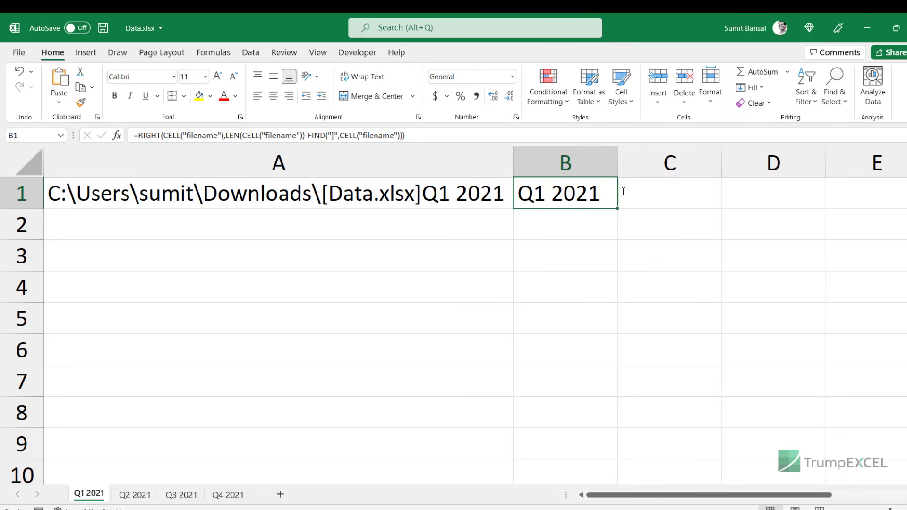
# Clear the helper formula from cell A1 on the Q1 2021 sheet.
pyautogui.click(486, 195)
pyautogui.press('Delete')
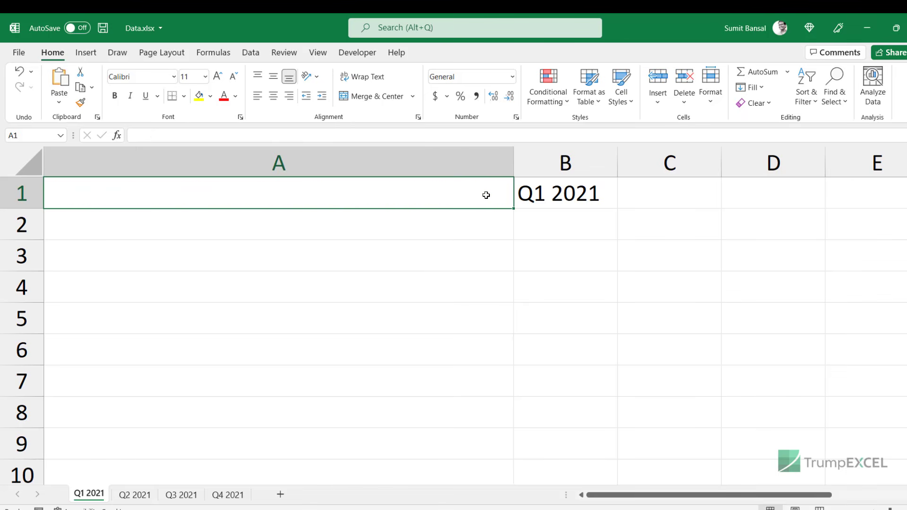
# Copy the sheet-name formula from B1 into cell A1 of the Q3 2021 and Q4 2021 sheets.
pyautogui.press('Right')
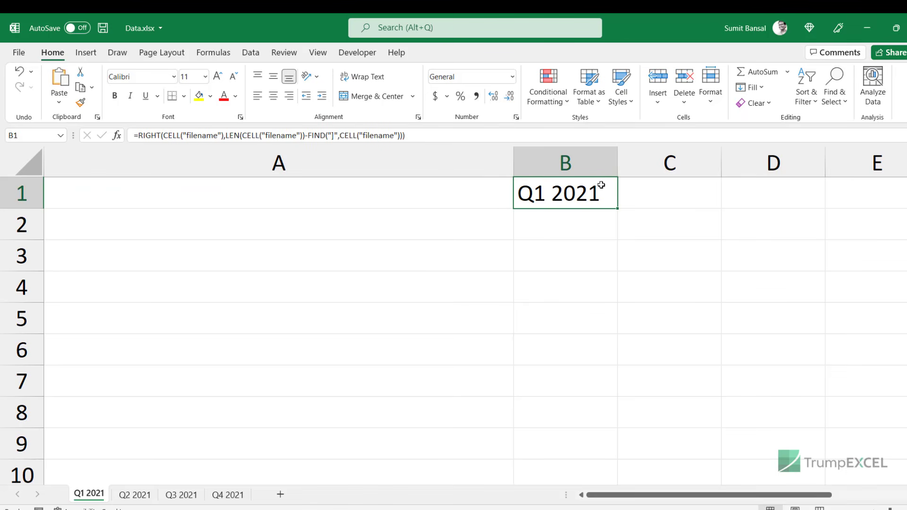
pyautogui.hotkey('ctrl', 'c')
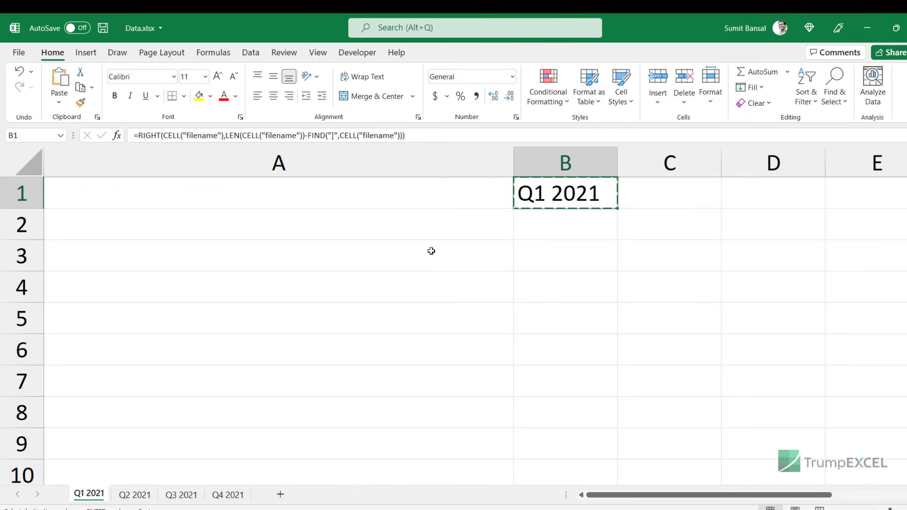
pyautogui.click(181, 494)
pyautogui.hotkey('ctrl', 'v')
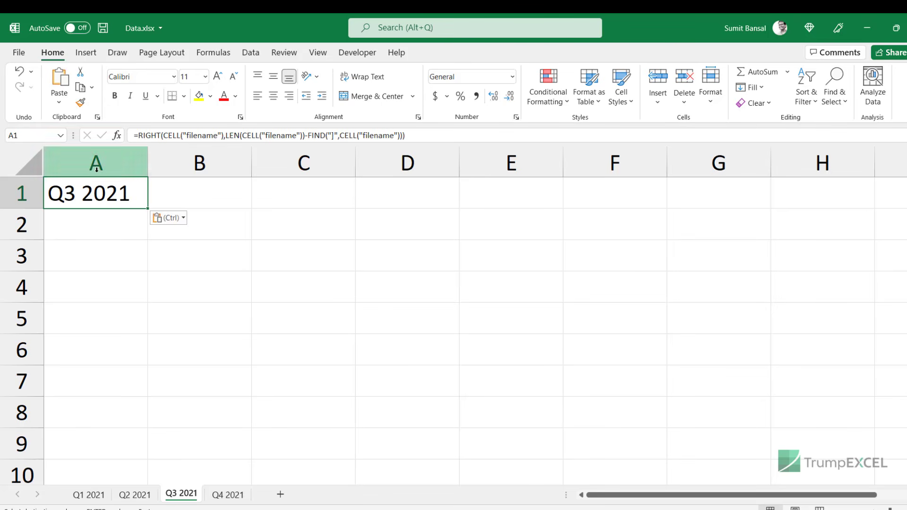
pyautogui.click(243, 497)
pyautogui.hotkey('ctrl', 'v')
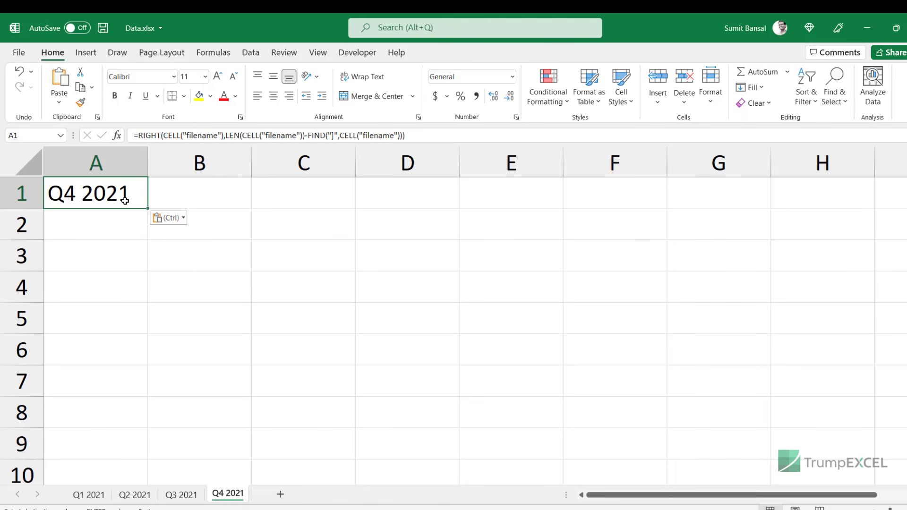
# Rename the Q4 2021 sheet to Q4 2022 and return to the Q1 2021 sheet.
pyautogui.doubleClick(229, 493)
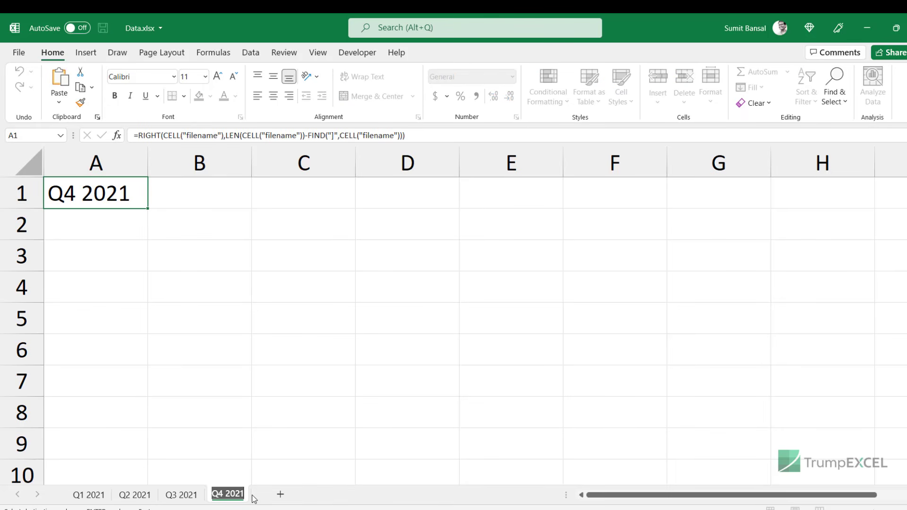
pyautogui.press('Right')
pyautogui.press('BackSpace')
pyautogui.write('2')
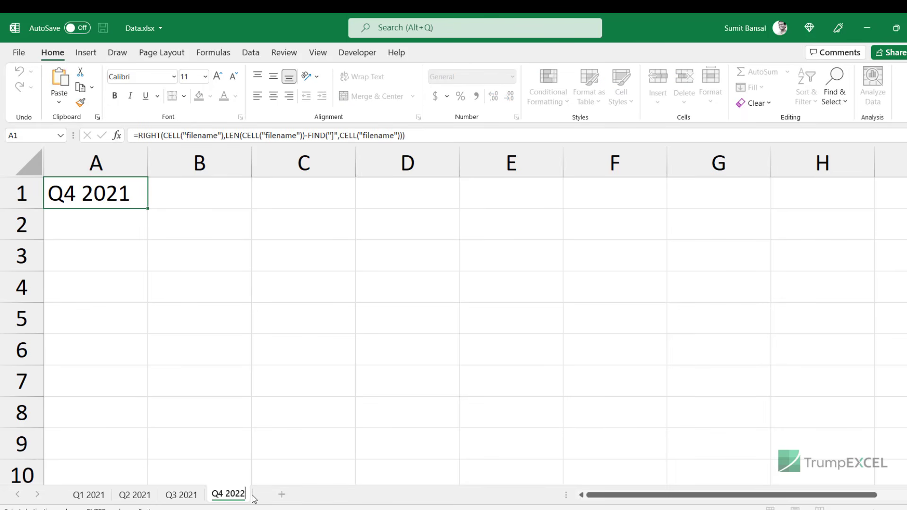
pyautogui.press('Return')
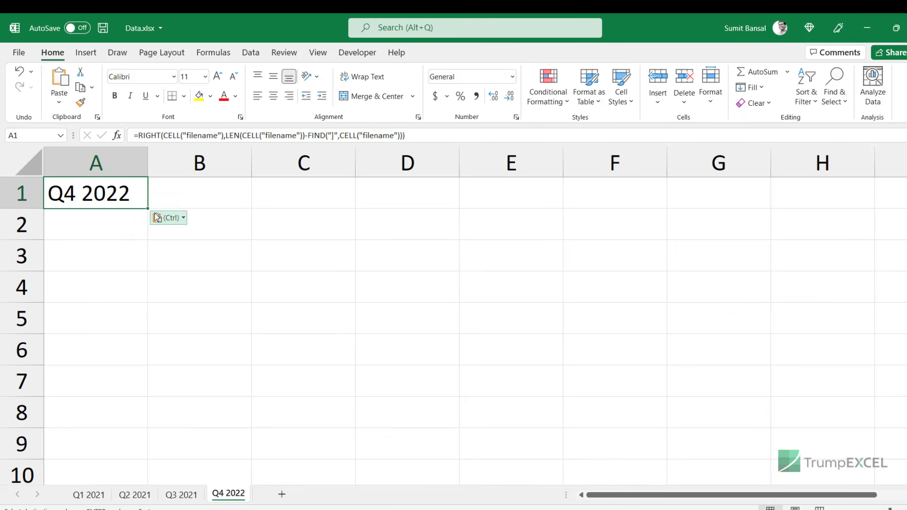
pyautogui.click(88, 494)
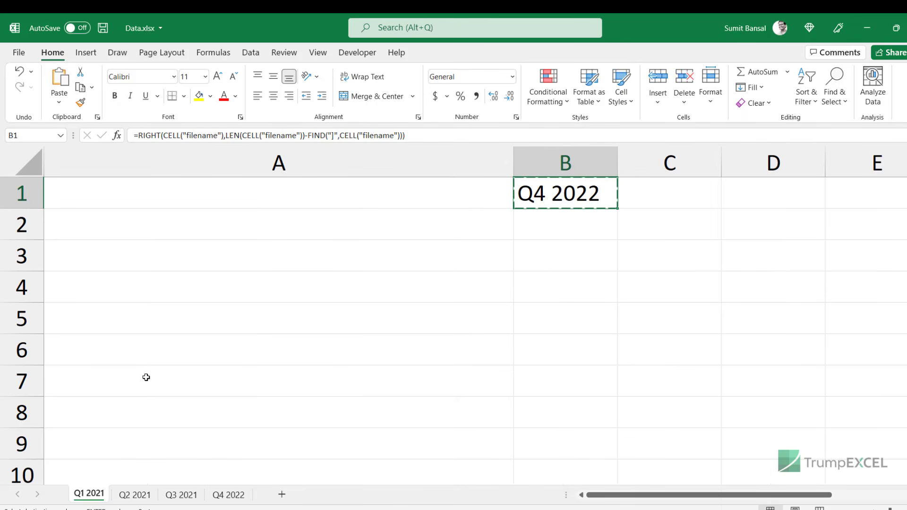